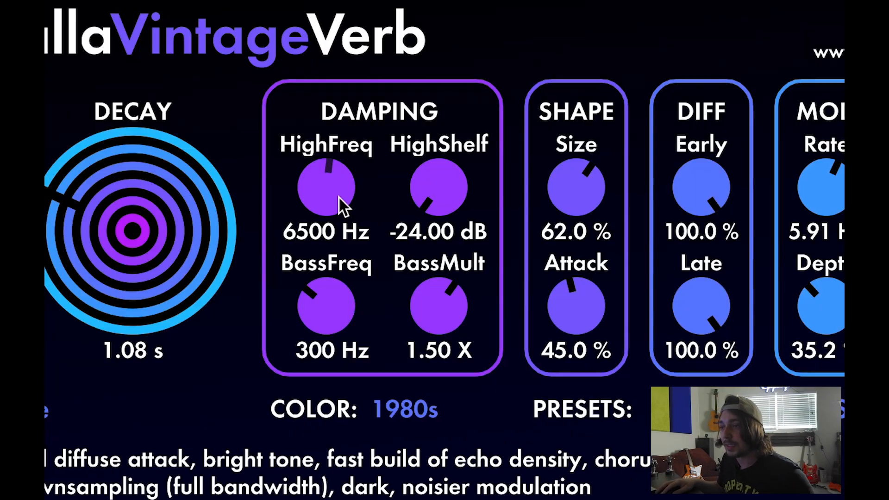
# Step: Adjust the guitar reverb's damping to a high shelf of -23.71 dB, bass frequency of 630 Hz and bass multiplier of 1.56 X
pyautogui.moveTo(439, 163); pyautogui.dragTo(362, 291)
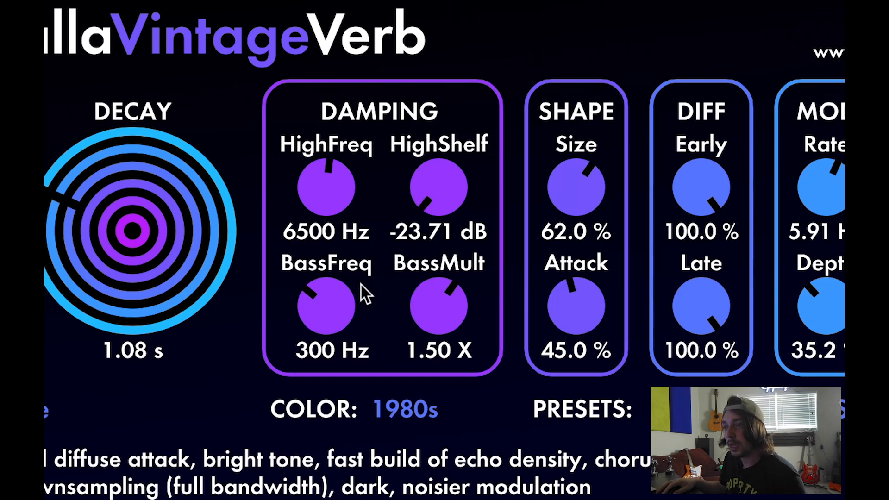
pyautogui.scroll(3, 306, 278)
pyautogui.scroll(-1, 302, 273)
pyautogui.scroll(-1, 435, 304)
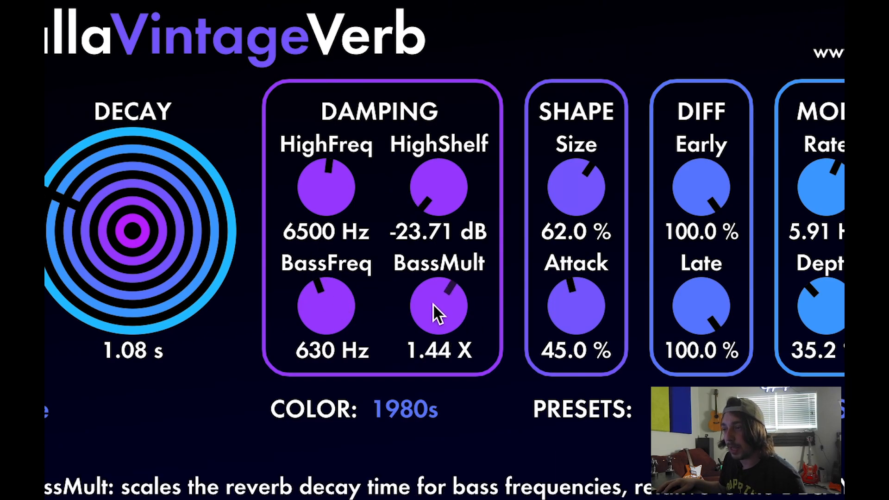
pyautogui.scroll(2, 435, 304)
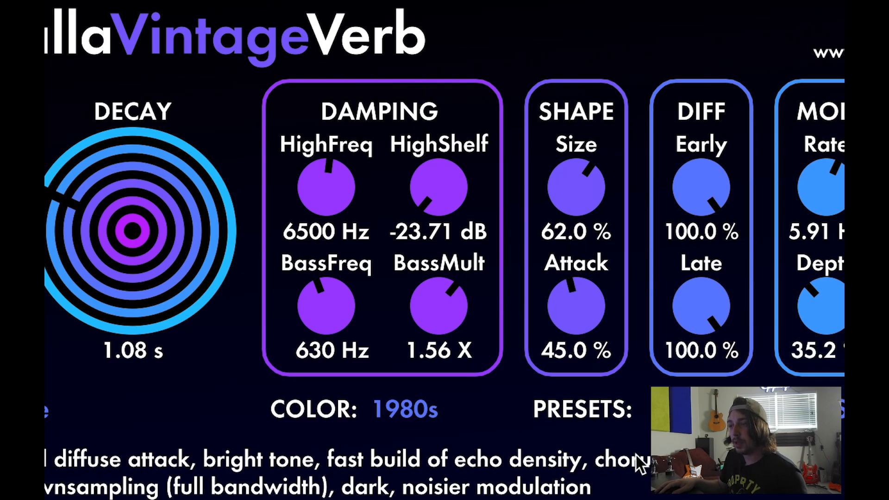
# Step: Set the reverb shape to a size of 28.4 % and an attack of 33.0 %
pyautogui.moveTo(579, 190); pyautogui.dragTo(572, 170)
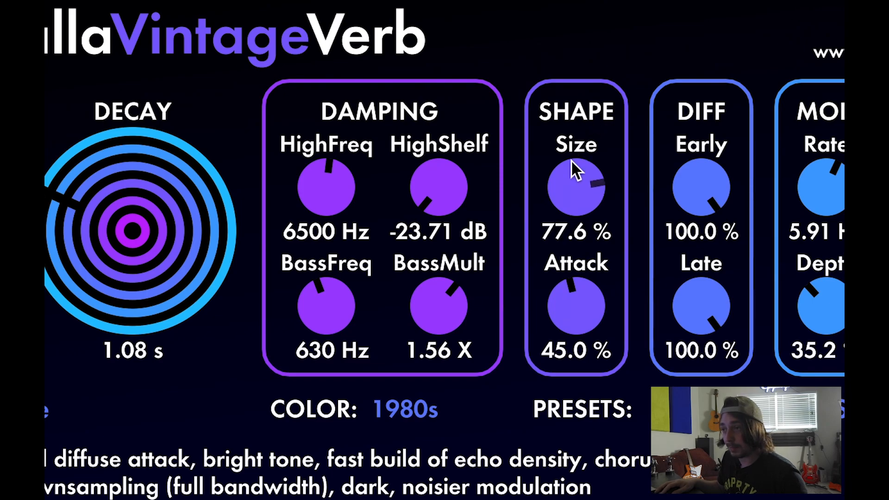
pyautogui.moveTo(550, 263); pyautogui.dragTo(548, 307)
pyautogui.moveTo(568, 319); pyautogui.dragTo(552, 353)
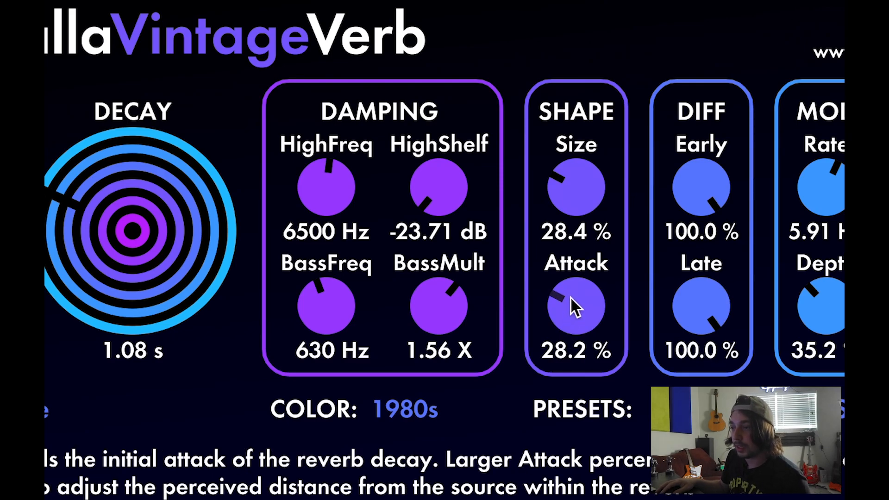
pyautogui.moveTo(579, 309); pyautogui.dragTo(566, 265)
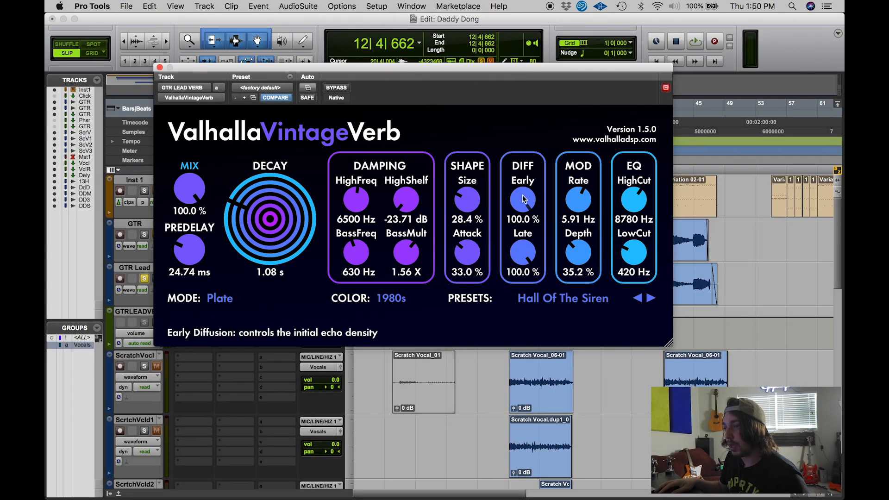
# Step: Set the EQ high cut to 11370 Hz and low cut to 490 Hz, with modulation rate 6.35 Hz and depth 39.2 %
pyautogui.moveTo(637, 200); pyautogui.dragTo(636, 174)
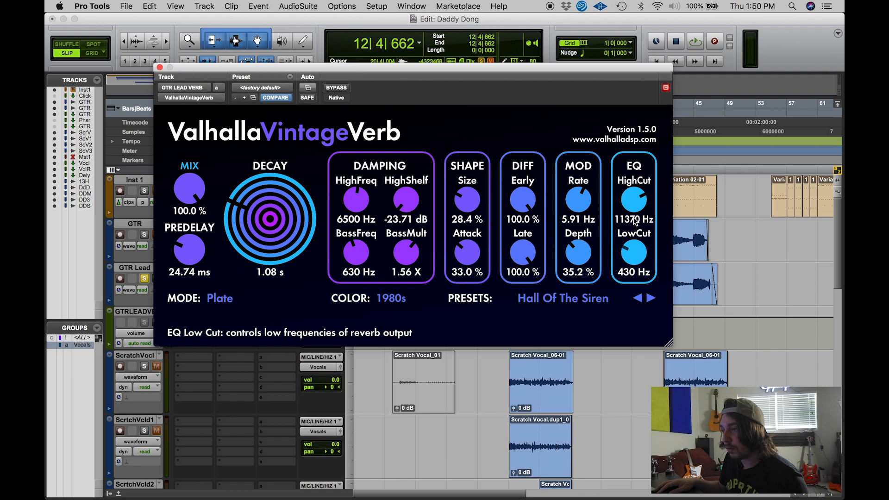
pyautogui.moveTo(635, 222); pyautogui.dragTo(615, 242)
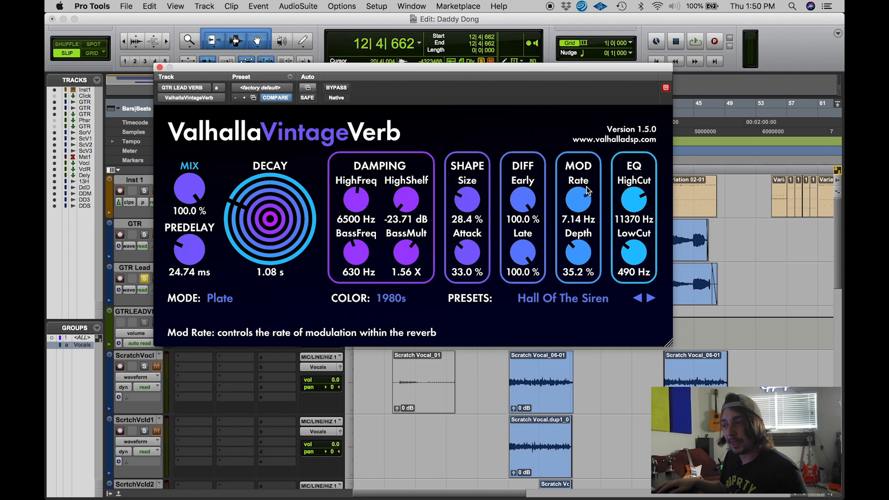
pyautogui.moveTo(580, 199); pyautogui.dragTo(580, 197)
pyautogui.moveTo(576, 257)
pyautogui.mouseDown()
pyautogui.moveTo(585, 234)
pyautogui.moveTo(571, 258)
pyautogui.mouseUp()
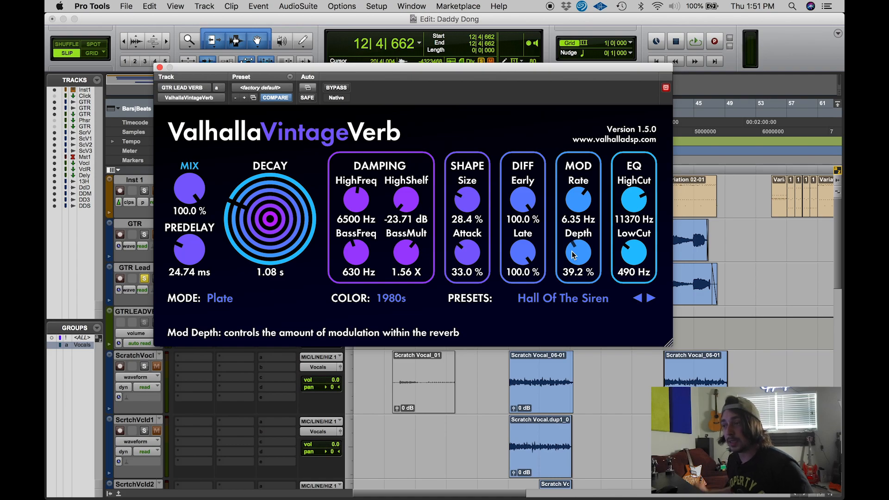
# Step: Open the fader window of the GTR Lead track's reverb send and play the soloed lead guitar through the reverb
pyautogui.moveTo(310, 70); pyautogui.dragTo(402, 293)
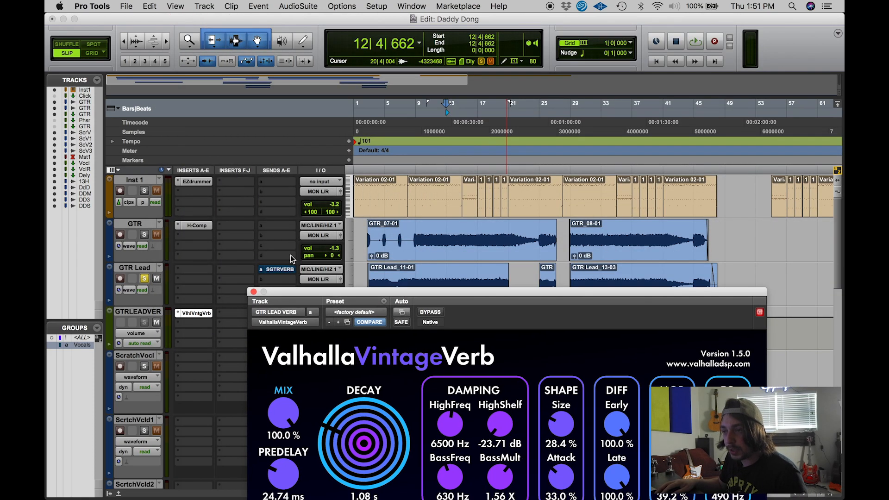
pyautogui.click(293, 270)
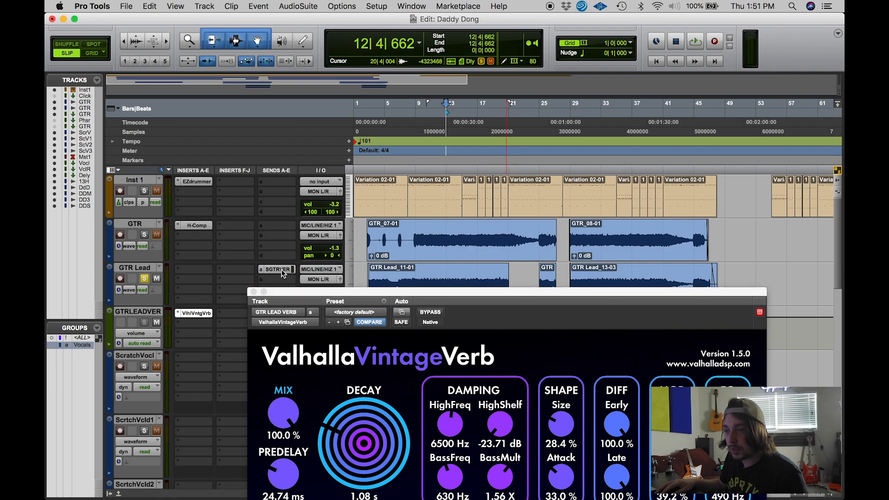
pyautogui.moveTo(345, 302); pyautogui.dragTo(247, 6)
pyautogui.press('space')
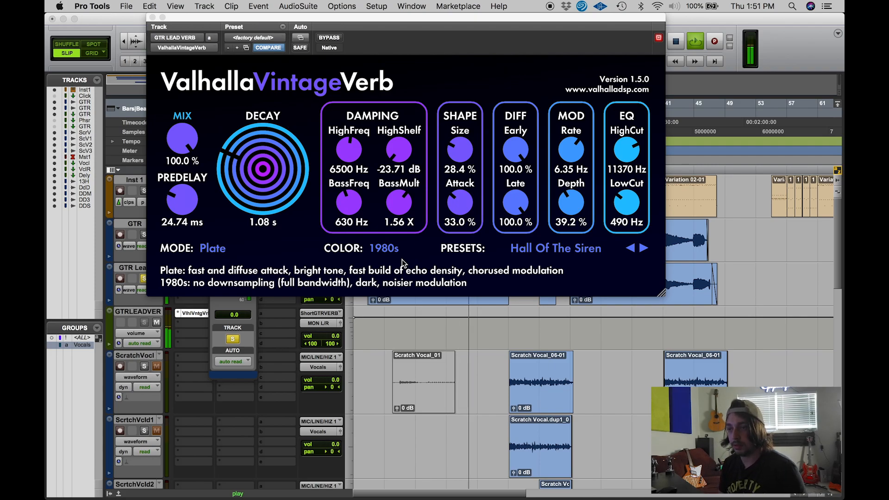
pyautogui.press('space')
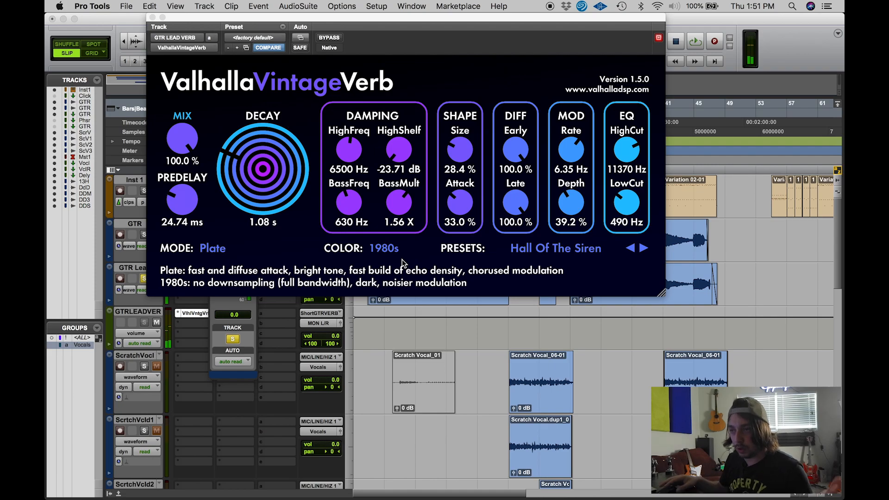
# Step: Set the guitar reverb's decay to 0.36 s and predelay to 10.07 ms, with the EQ high cut at 14120 Hz
pyautogui.moveTo(277, 178)
pyautogui.mouseDown()
pyautogui.moveTo(272, 194)
pyautogui.moveTo(269, 186)
pyautogui.mouseUp()
pyautogui.moveTo(183, 198); pyautogui.dragTo(184, 204)
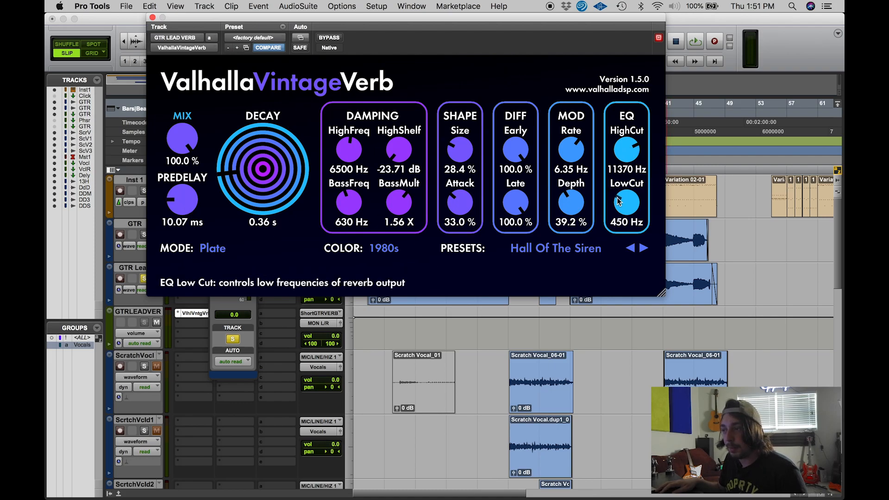
pyautogui.moveTo(626, 149); pyautogui.dragTo(626, 132)
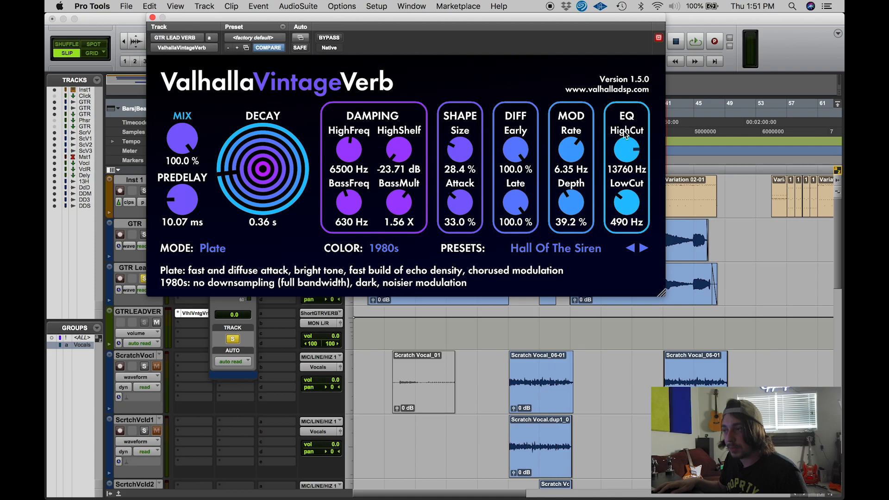
pyautogui.moveTo(621, 148); pyautogui.dragTo(620, 144)
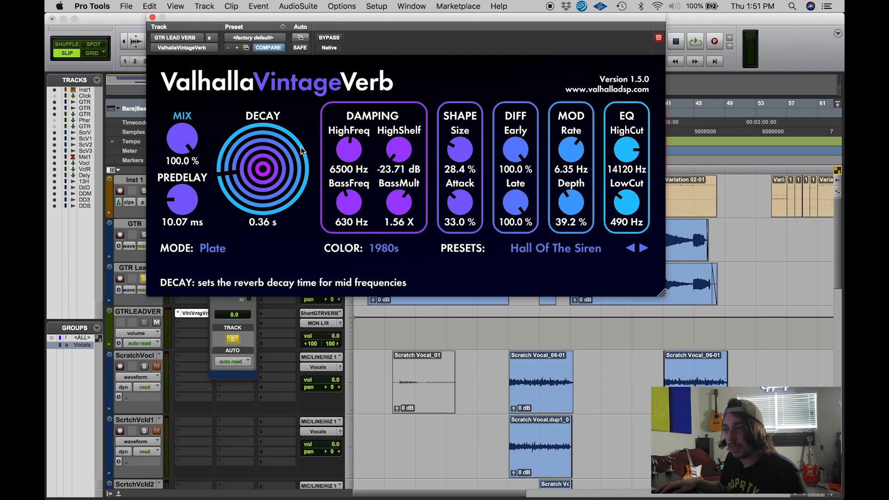
# Step: Set the damping high shelf to -7.01 dB and the damping high frequency to 14390 Hz
pyautogui.moveTo(395, 147); pyautogui.dragTo(430, 52)
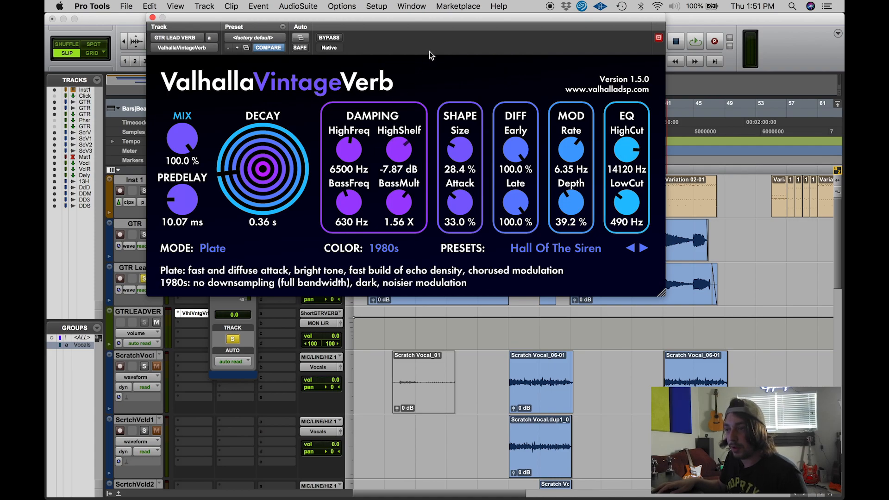
pyautogui.moveTo(352, 147); pyautogui.dragTo(363, 119)
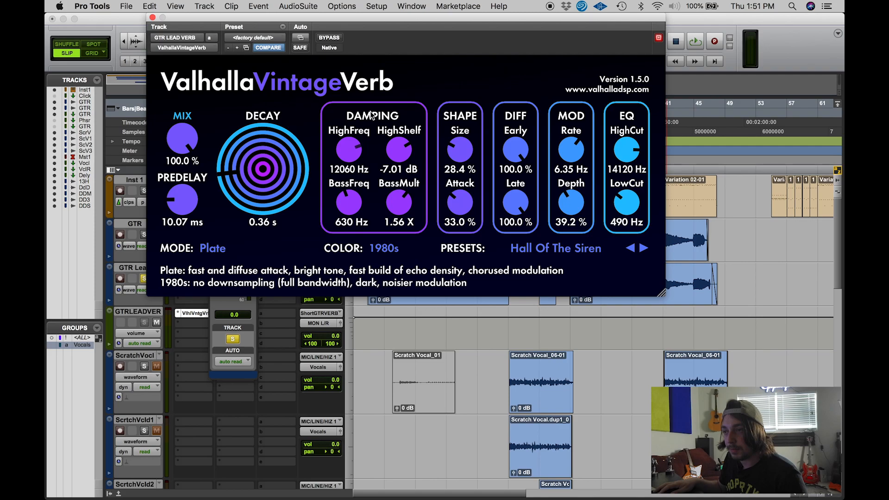
pyautogui.moveTo(373, 105); pyautogui.dragTo(374, 105)
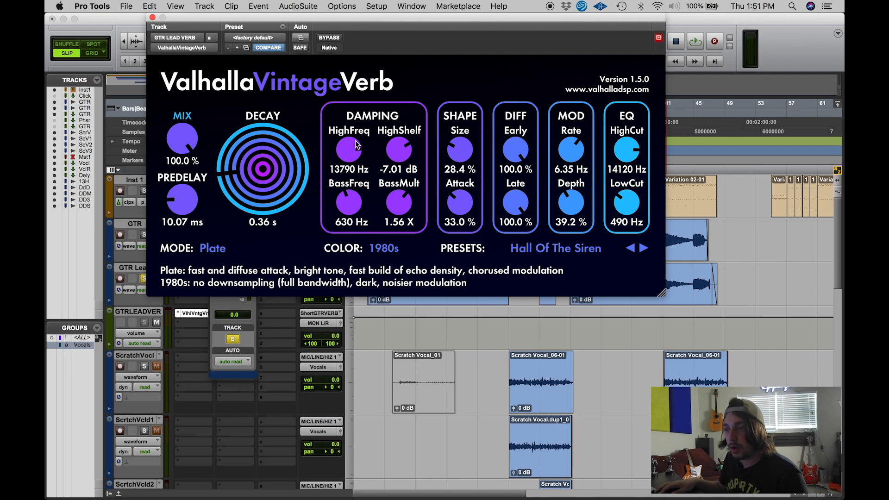
pyautogui.moveTo(356, 144); pyautogui.dragTo(357, 142)
# Step: Play the soloed lead guitar twice to listen to the adjusted reverb tail
pyautogui.press('space')
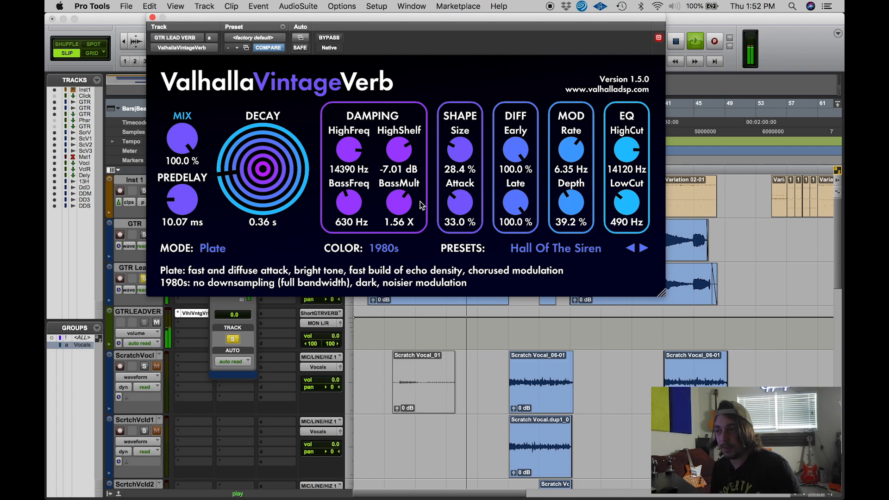
pyautogui.press('space')
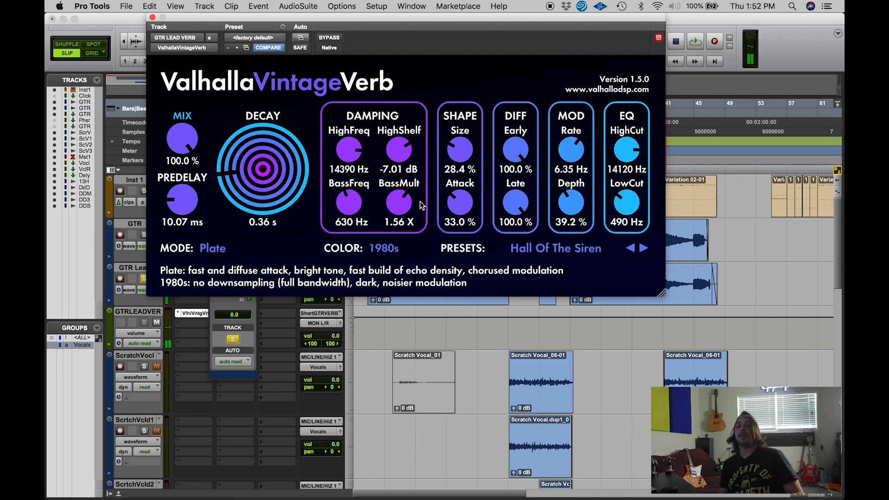
pyautogui.press('space')
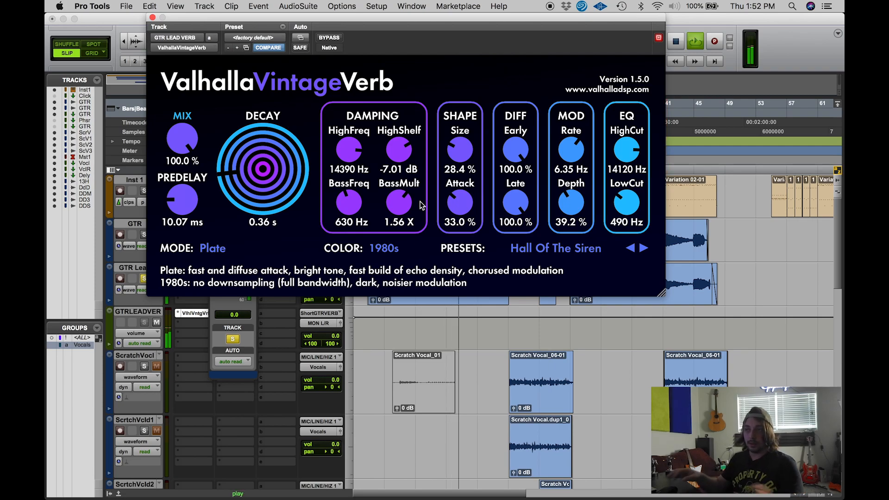
pyautogui.press('space')
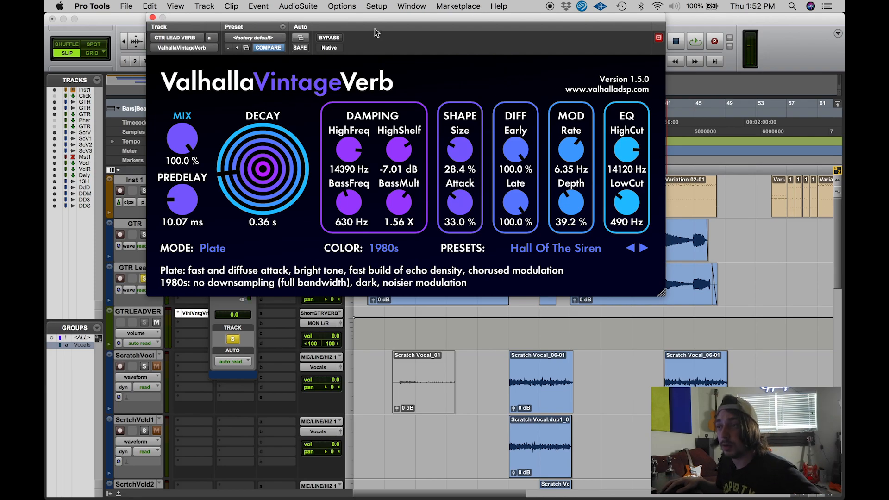
# Step: Unsolo the GTR Lead track and play the full mix to hear its reverb in context
pyautogui.moveTo(356, 19); pyautogui.dragTo(501, 17)
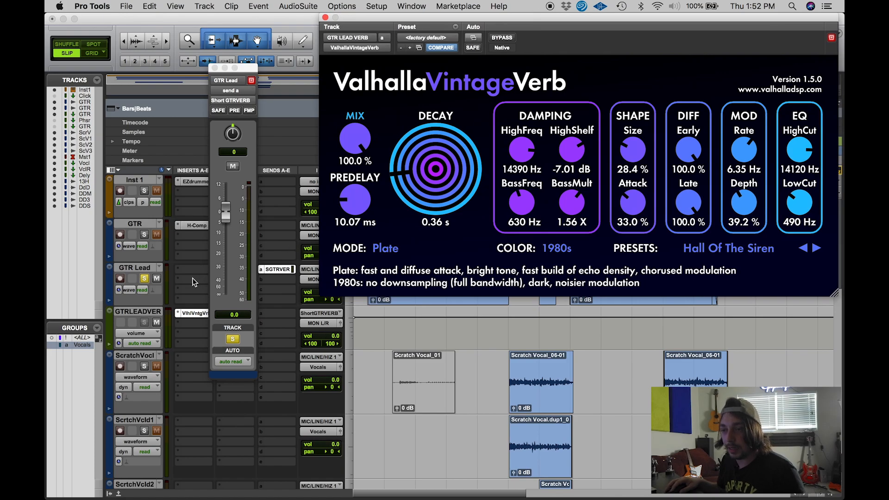
pyautogui.click(148, 278)
pyautogui.press('space')
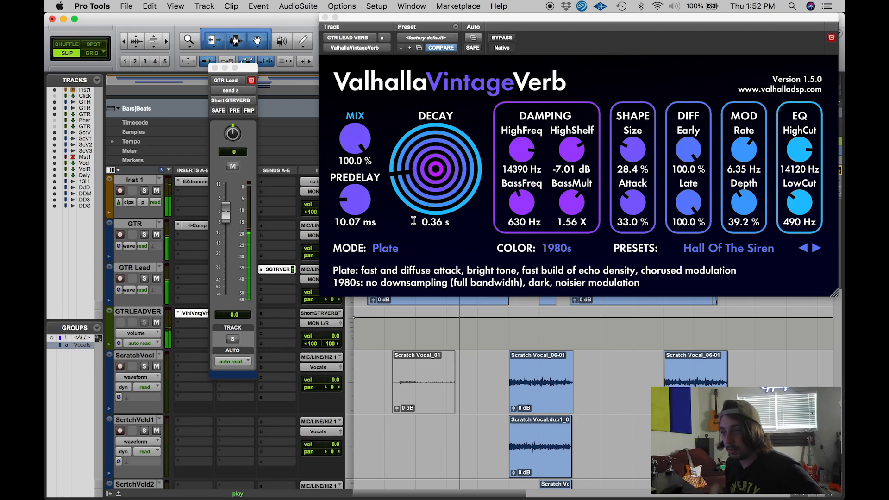
# Step: Put away the guitar reverb's window and open the ValhallaVintageVerb insert on the Vocal Reverb track
pyautogui.moveTo(364, 17); pyautogui.dragTo(176, 5)
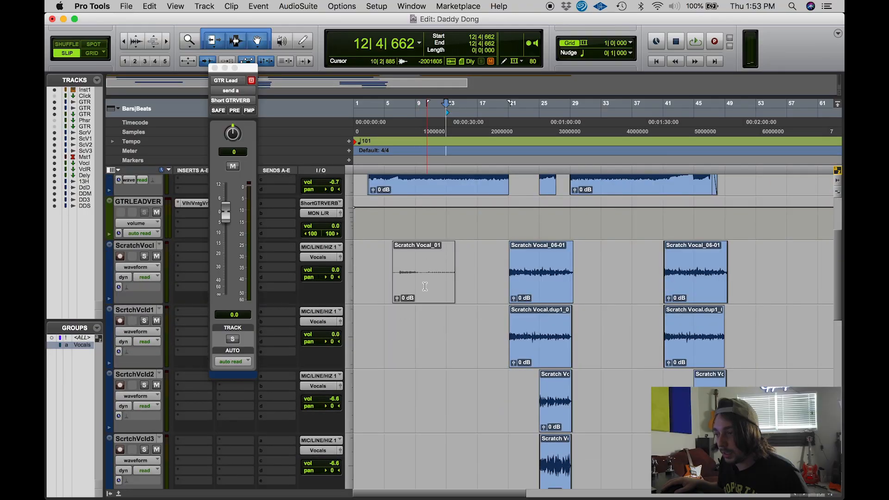
pyautogui.scroll(-3, 169, 416)
pyautogui.scroll(-2, 176, 414)
pyautogui.scroll(2, 191, 411)
pyautogui.scroll(-2, 194, 420)
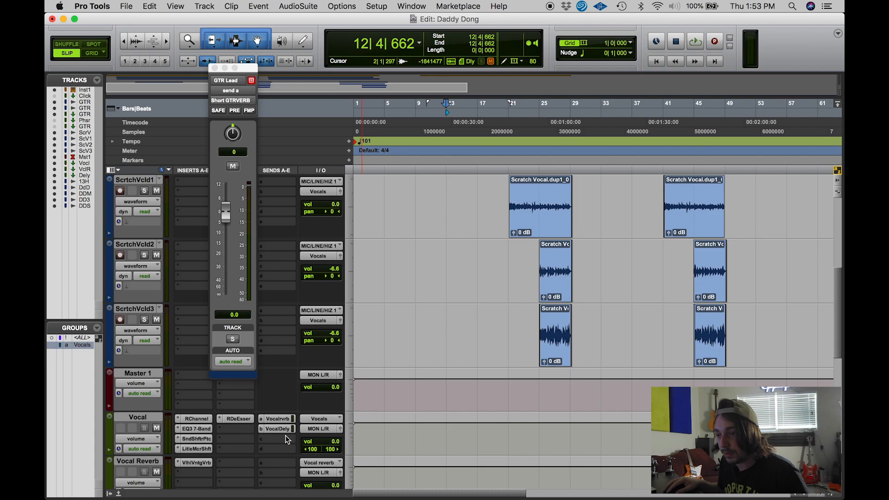
pyautogui.click(194, 462)
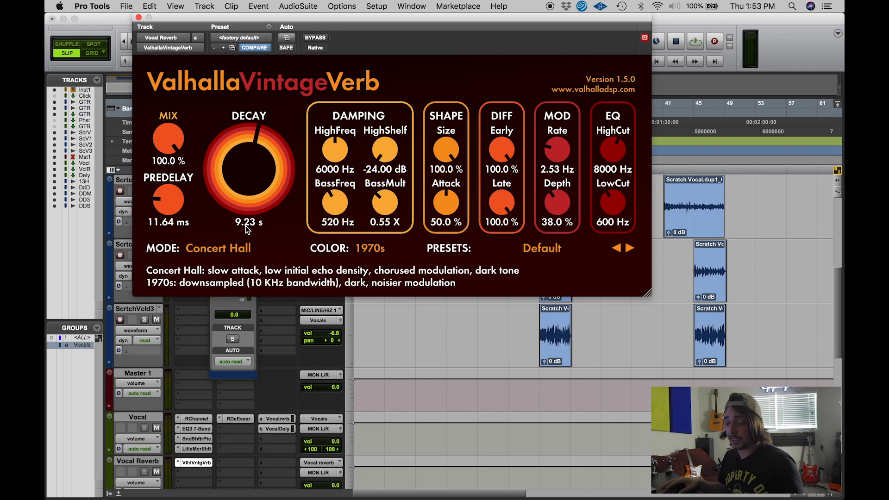
# Step: Set the vocal reverb's decay to 70.00 s and play the soloed scratch vocals from the start of the first Scratch Vocal_06-01 clip
pyautogui.moveTo(249, 164); pyautogui.dragTo(249, 139)
pyautogui.scroll(5, 367, 323)
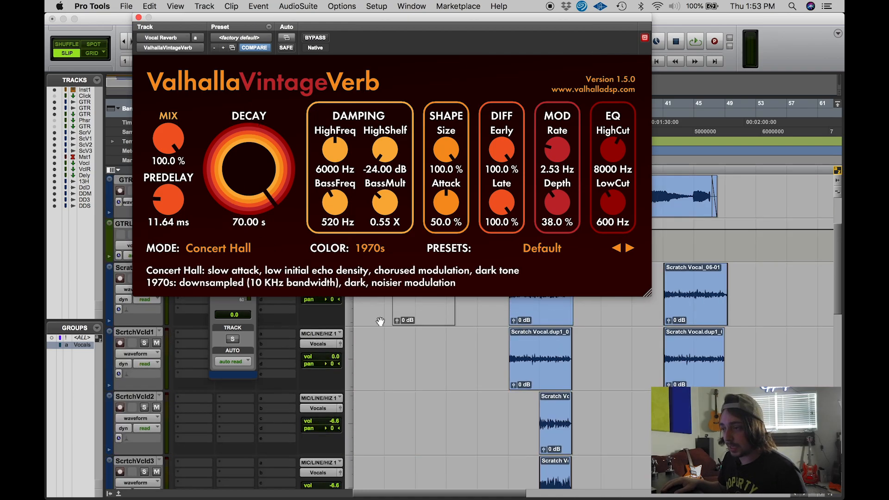
pyautogui.scroll(-3, 427, 346)
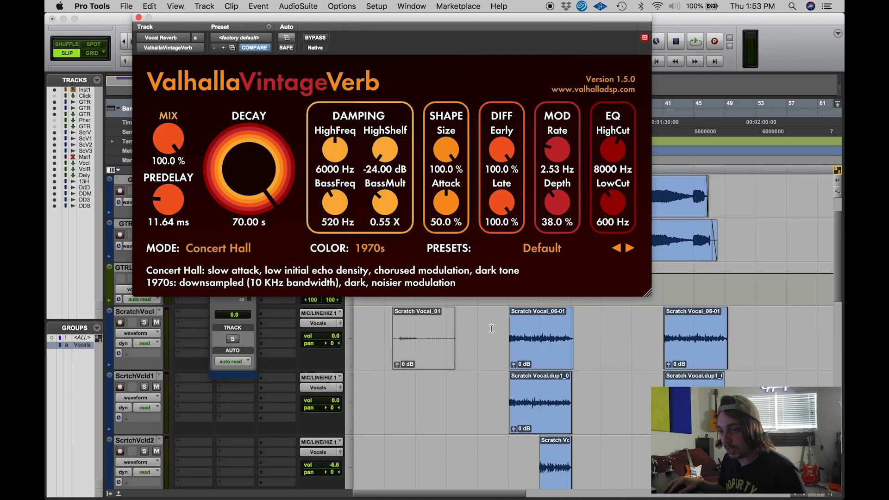
pyautogui.click(144, 322)
pyautogui.click(144, 322)
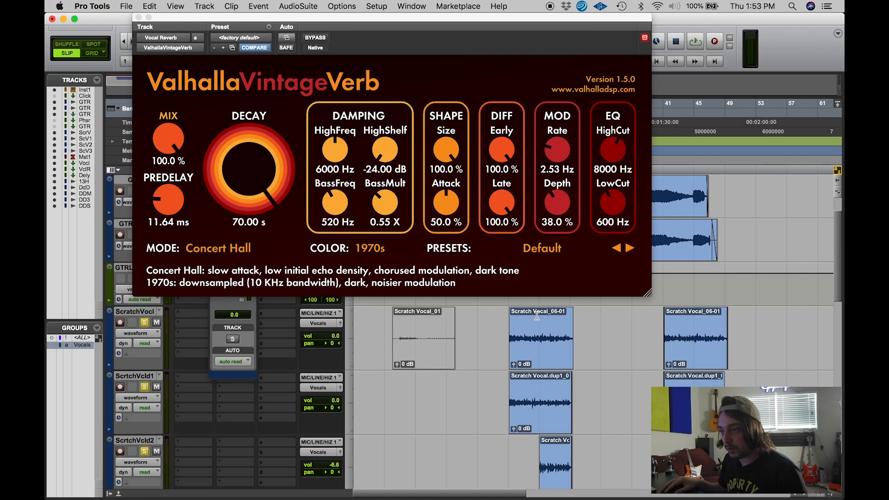
pyautogui.click(507, 317)
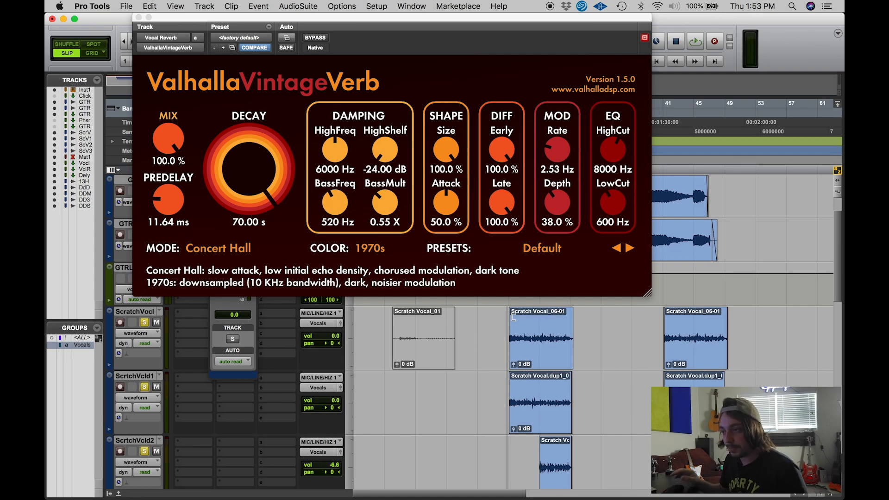
pyautogui.press('space')
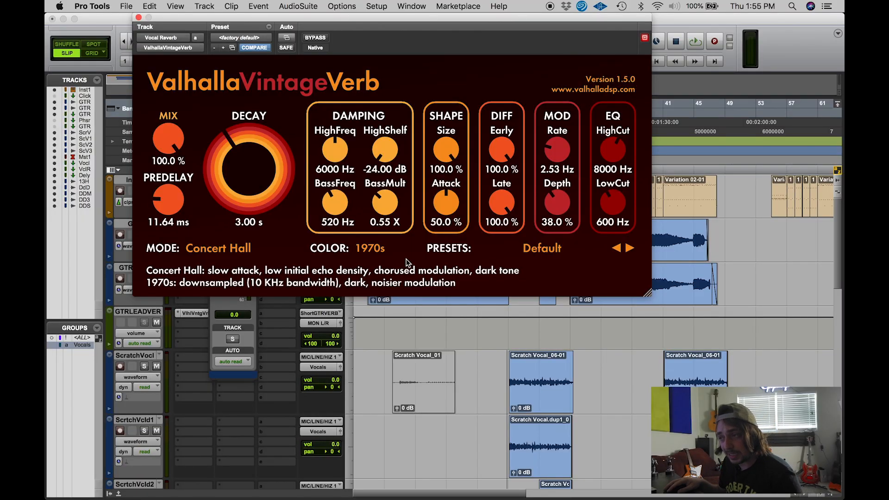
# Step: Load the Gated Chorus Verb preset from the Gated Reverbs on the vocal reverb and start playback
pyautogui.click(549, 247)
pyautogui.moveTo(547, 388)
pyautogui.moveTo(547, 348)
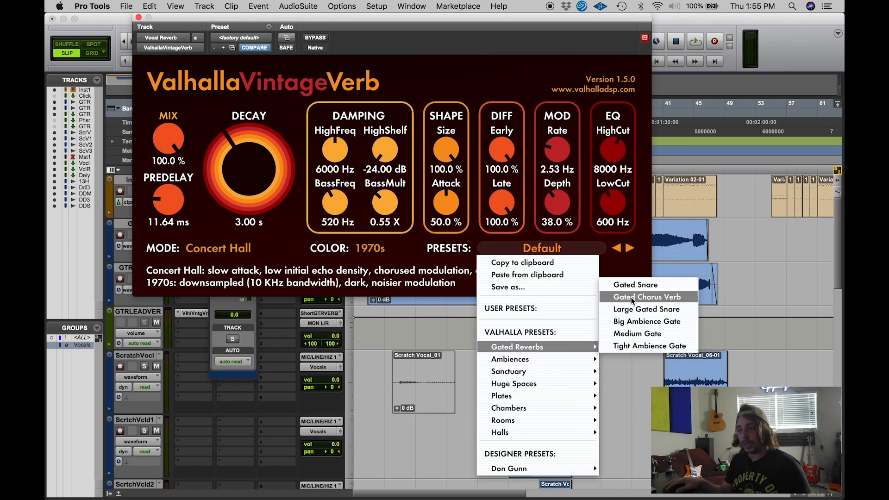
pyautogui.click(633, 299)
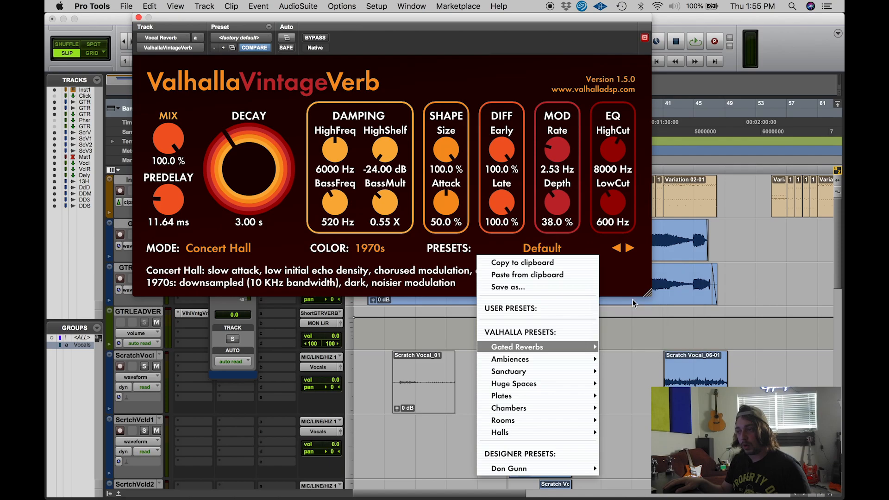
pyautogui.press('space')
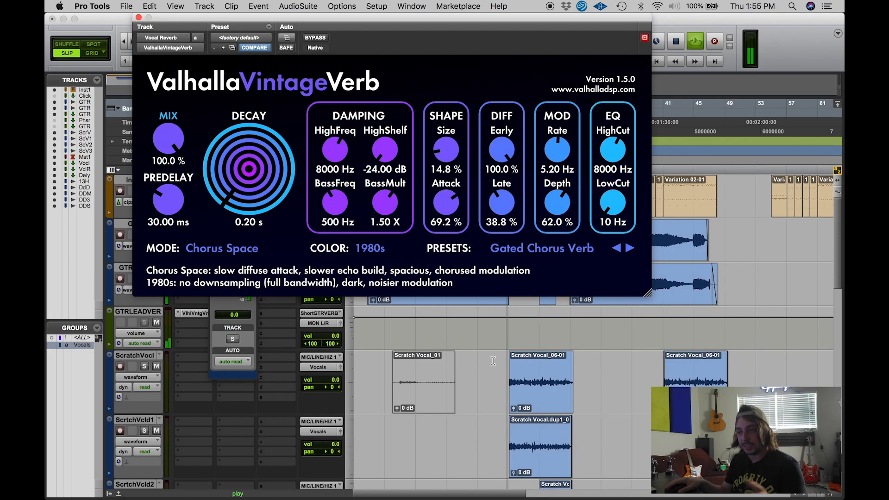
# Step: Solo the scratch vocal tracks during playback to hear the gated chorus reverb on its own, and stop
pyautogui.click(144, 367)
pyautogui.click(144, 366)
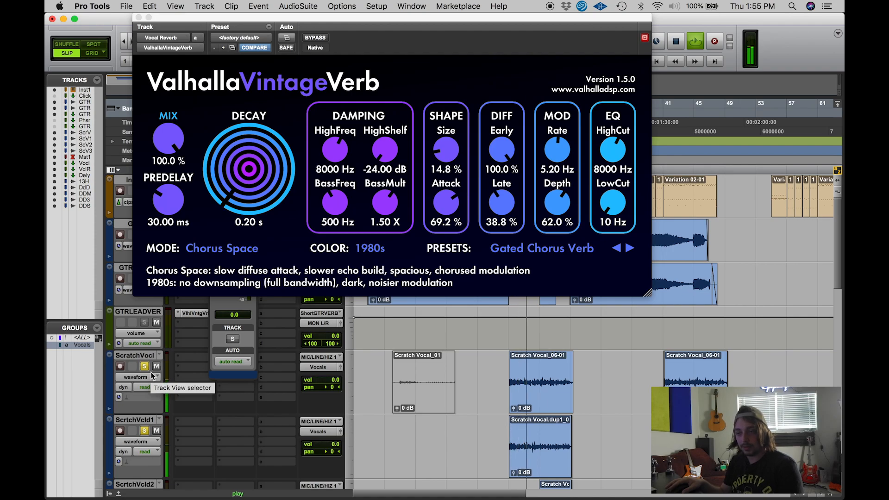
pyautogui.press('space')
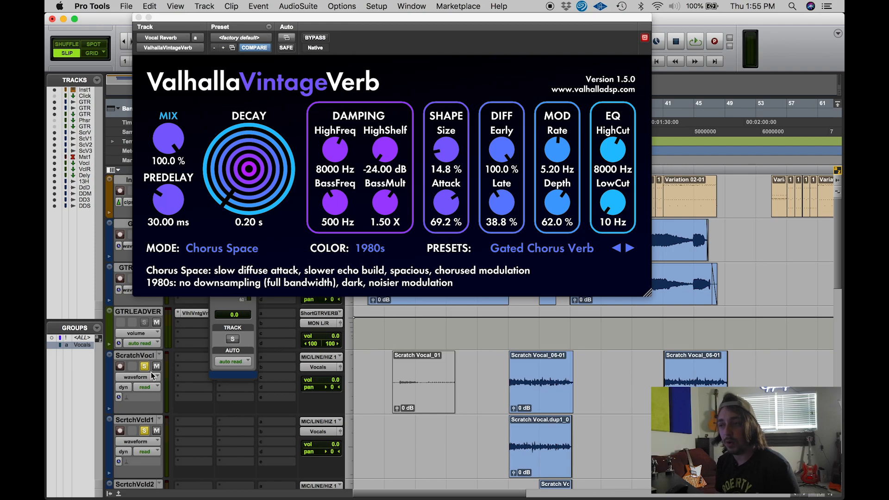
# Step: Unsolo the scratch vocals and play the full mix to hear the gated chorus reverb in context
pyautogui.click(144, 365)
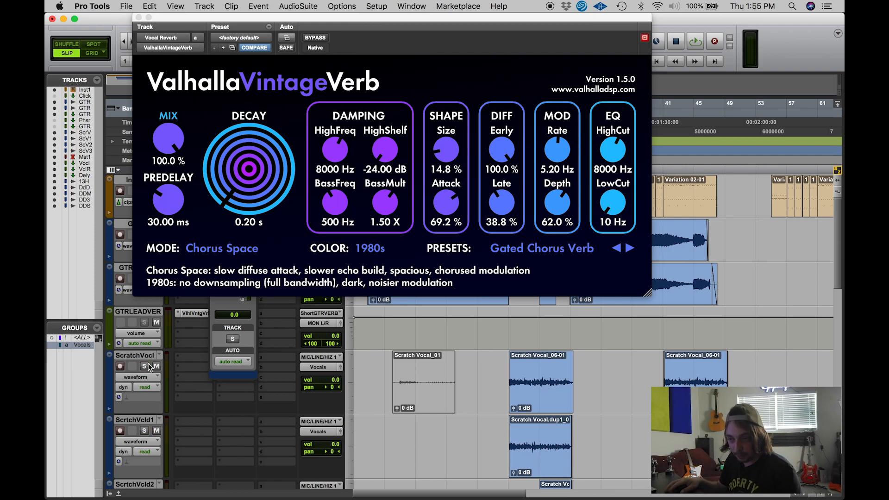
pyautogui.press('space')
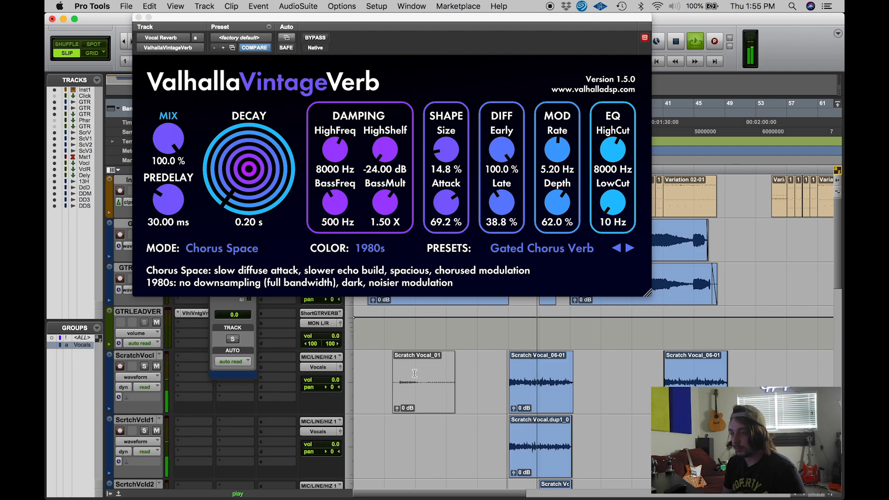
pyautogui.press('space')
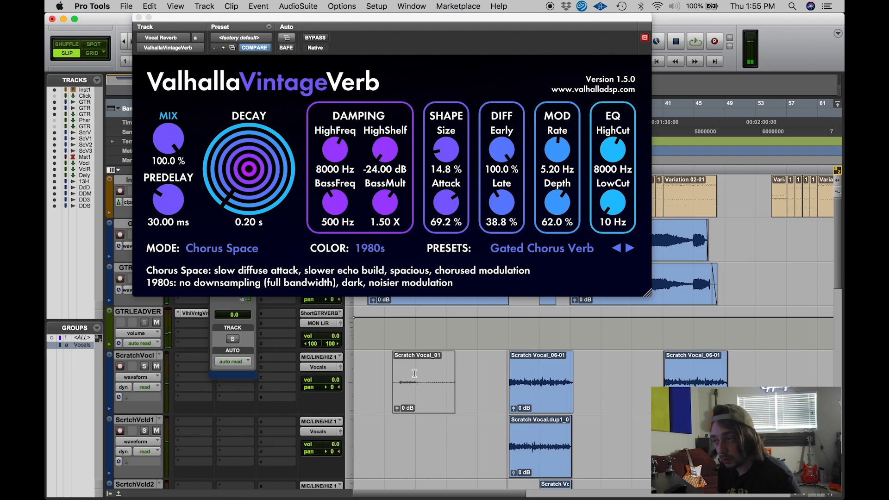
# Step: Load the 300 Large Hall preset from the Halls on the vocal reverb and play the mix to hear it
pyautogui.click(541, 248)
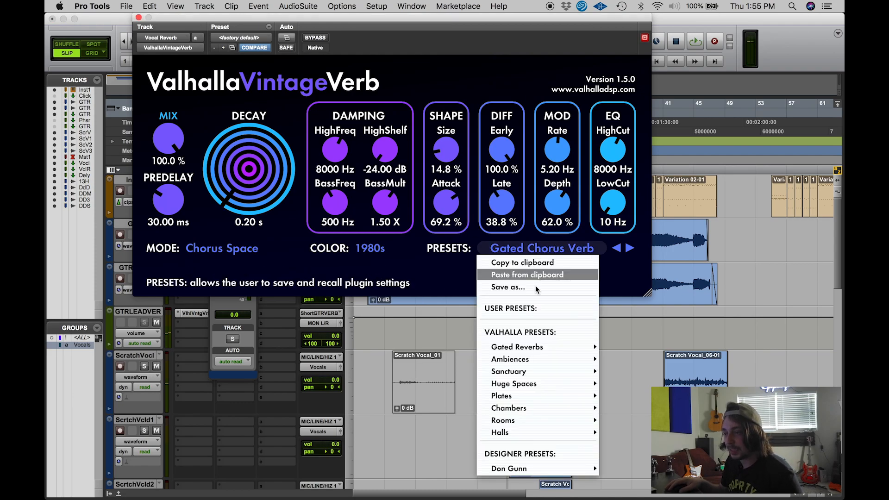
pyautogui.moveTo(515, 434)
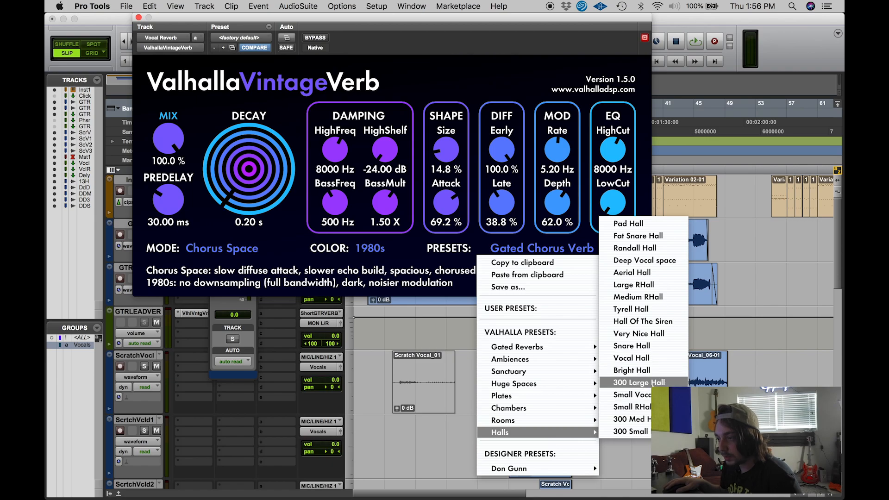
pyautogui.click(643, 382)
pyautogui.press('space')
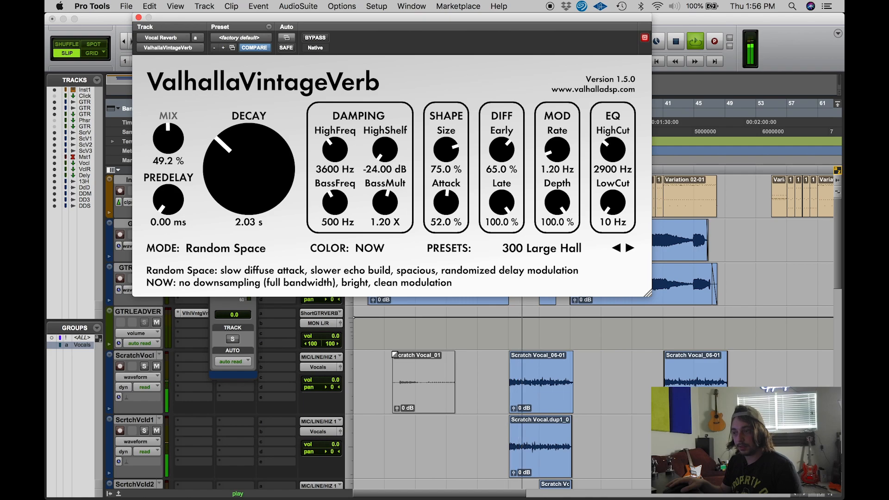
pyautogui.press('space')
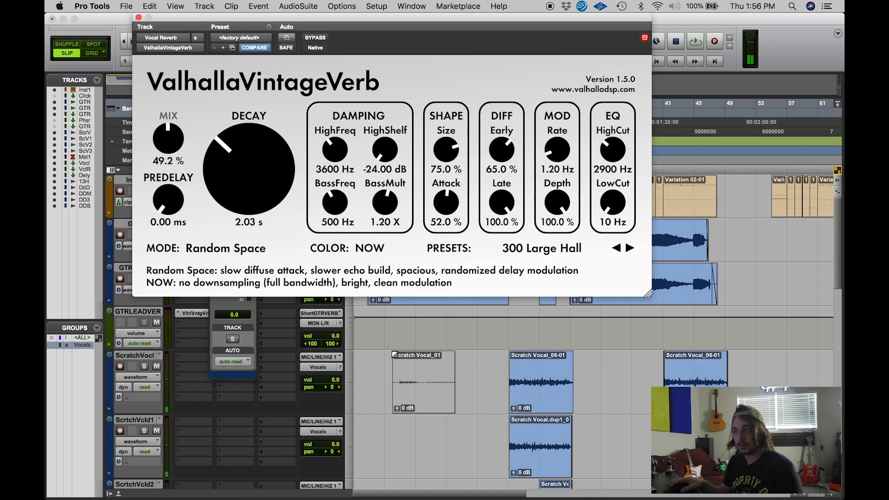